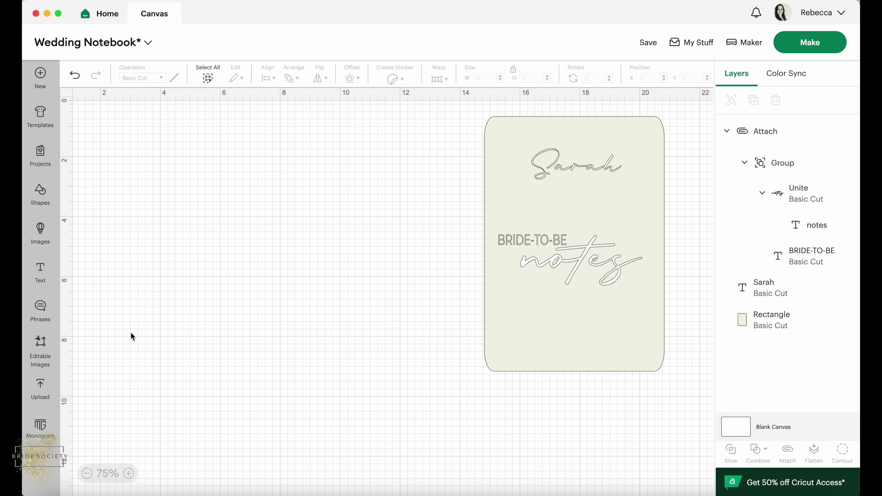
Insert a free rounded-corner square shape and place it in the empty area beside the finished cover.
left_click(41, 194)
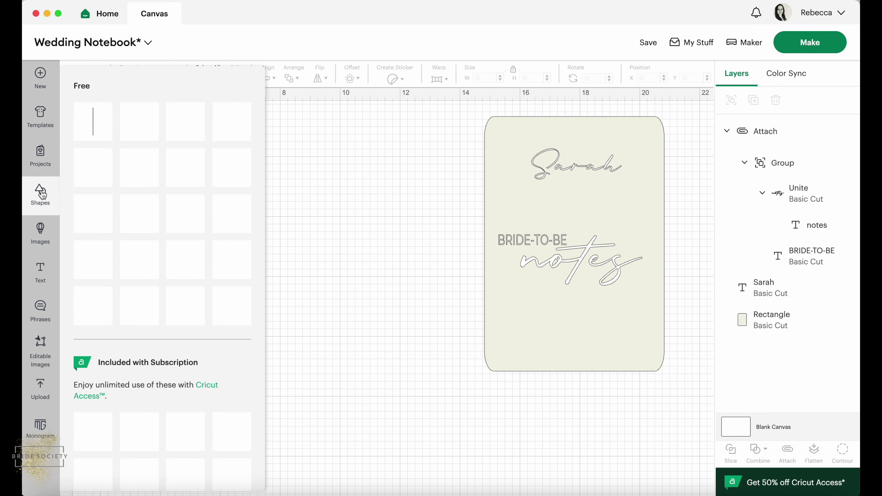
left_click(92, 314)
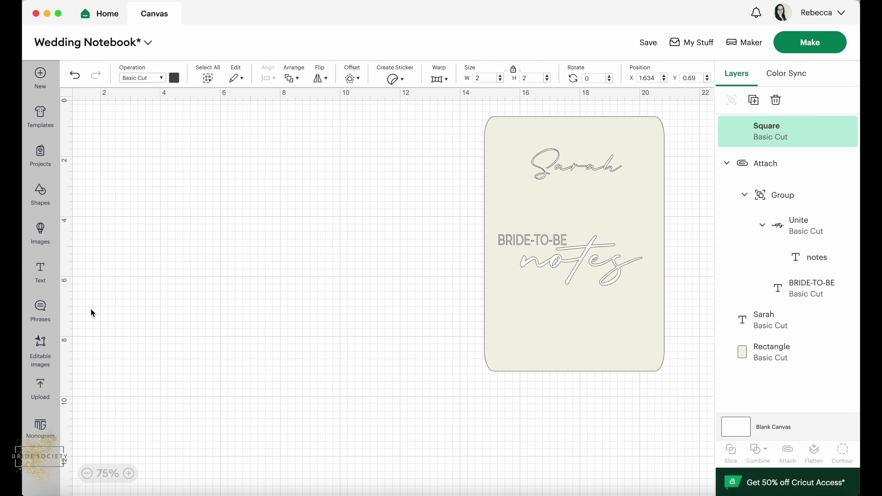
left_click_drag(121, 153, 196, 161)
key("super+z")
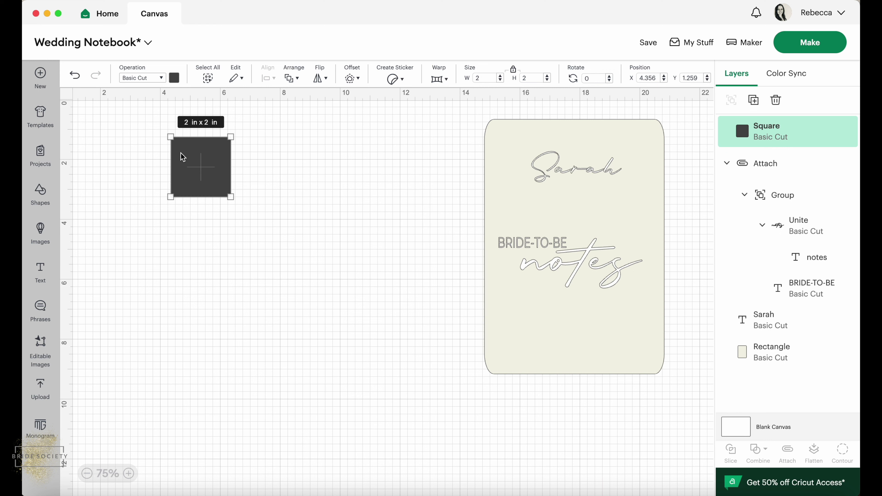
Unlock the shape's proportions, set its size to 6 in wide by 8.5 in high, and line it up beside the finished cover.
left_click(514, 70)
double_click(478, 77)
type("6")
left_click(516, 79)
type("8.5")
left_click(513, 70)
left_click_drag(297, 191, 296, 174)
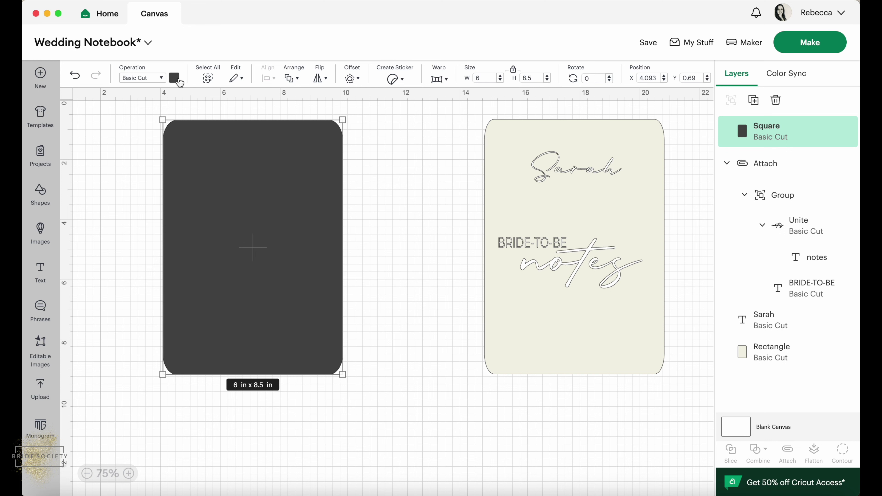
Recolour the new rounded shape with the cream material colour already used by the finished cover.
left_click(174, 78)
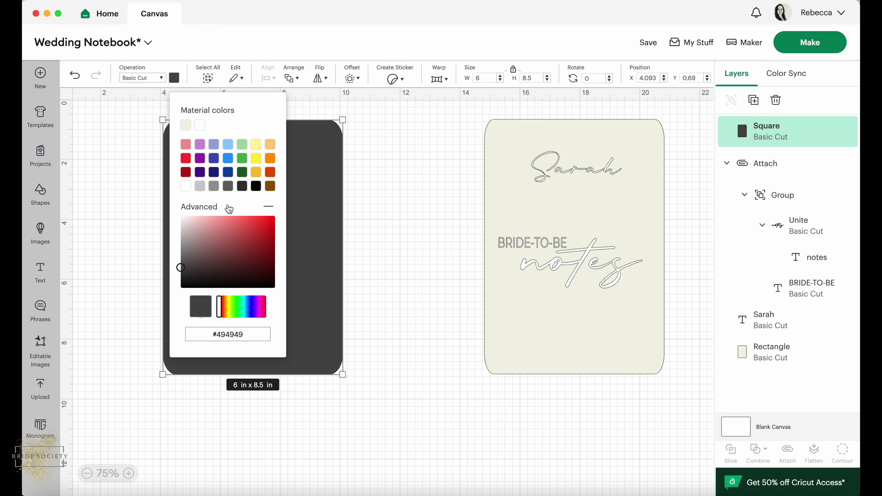
left_click(186, 126)
left_click(321, 174)
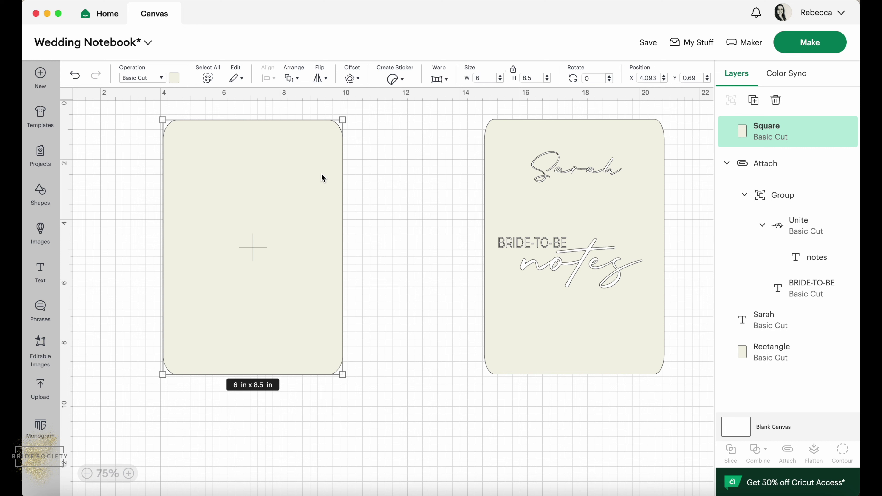
left_click(119, 197)
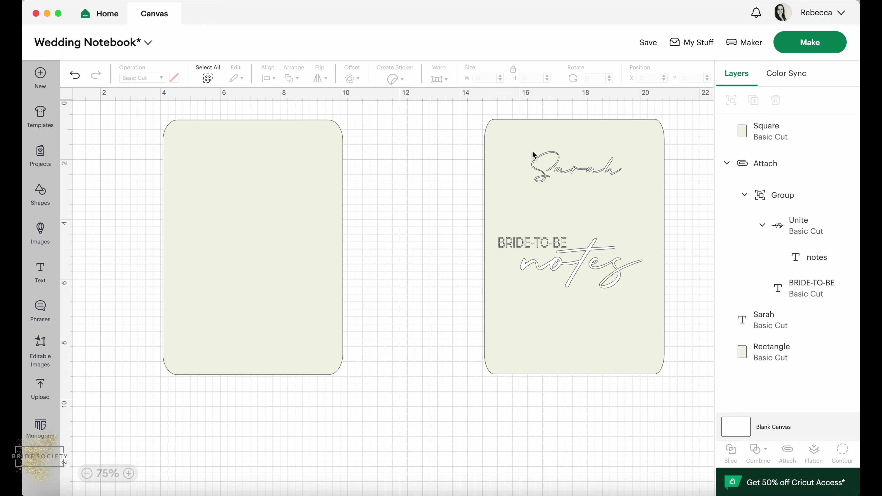
Add the bride's first name as a text object and place it near the upper edge of the new cream shape.
left_click(41, 273)
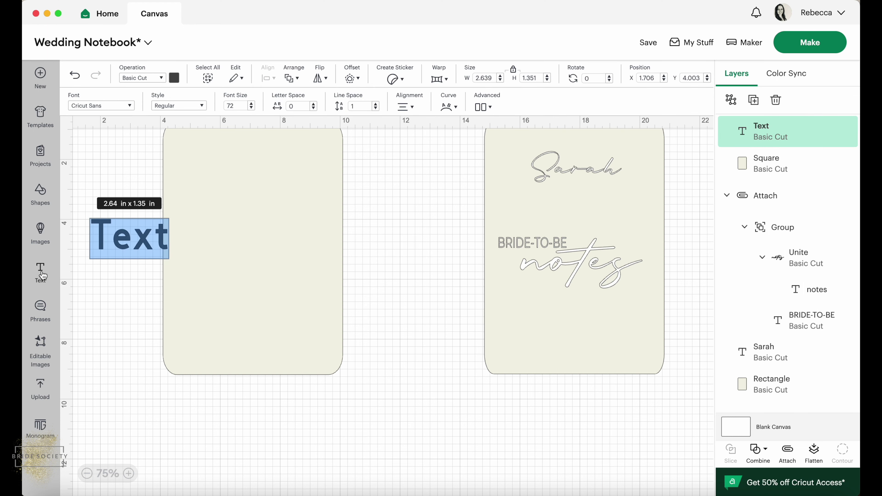
type("Sarah")
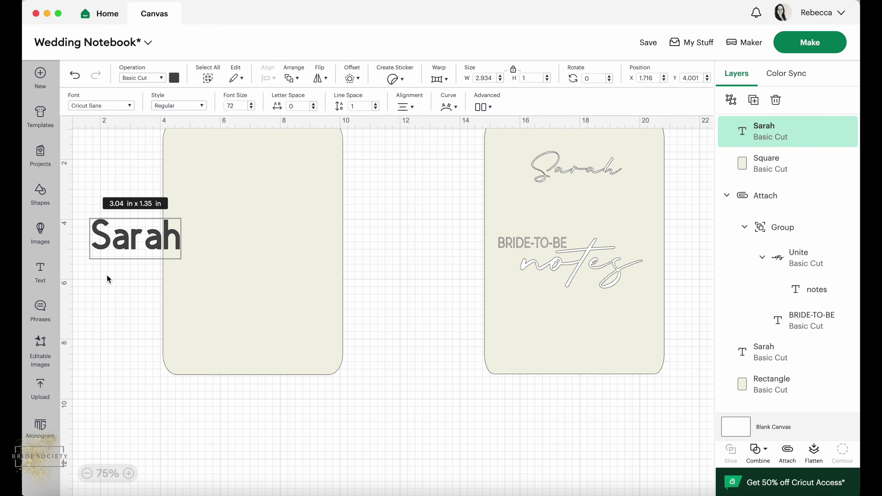
left_click_drag(112, 243, 233, 170)
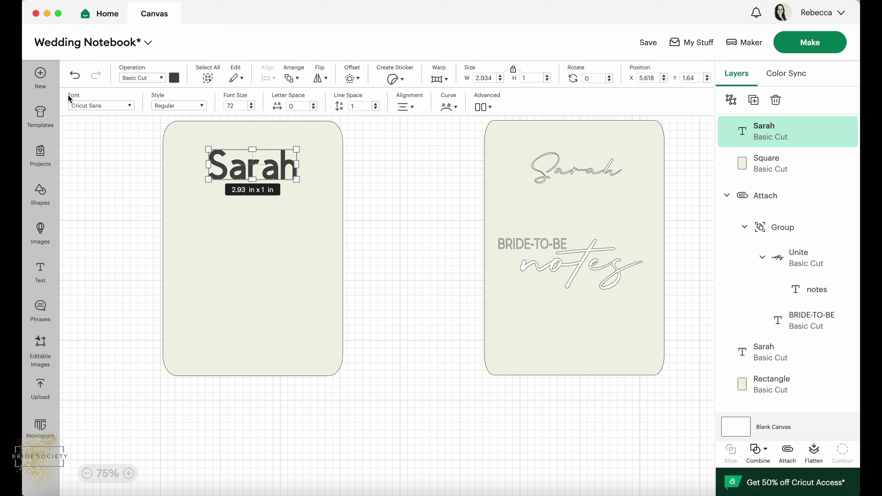
Change the bride's name to the system font Briquete.
left_click(130, 106)
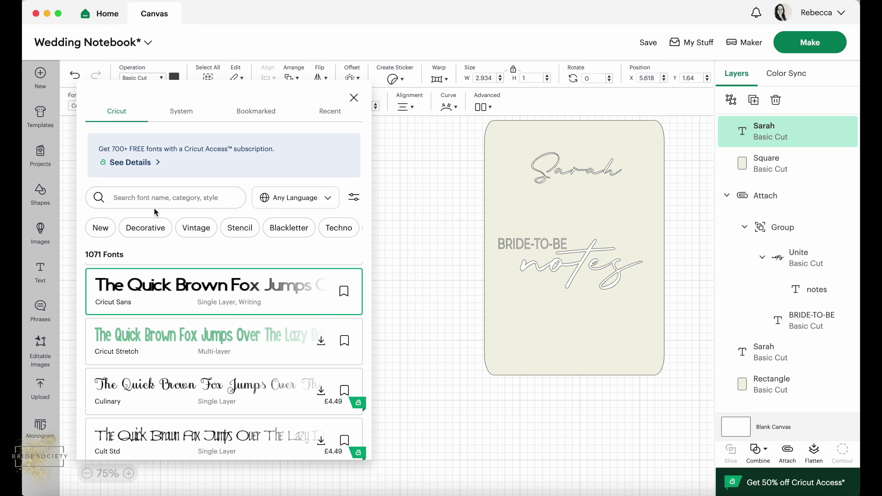
left_click(188, 115)
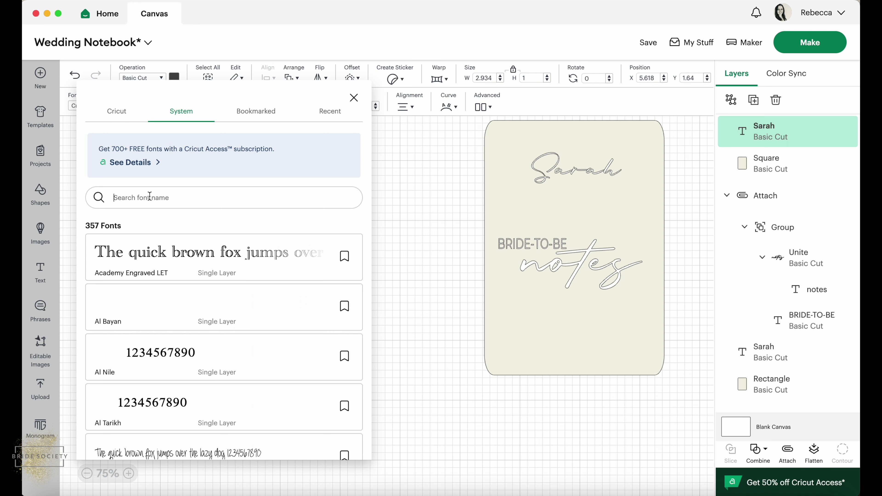
type("briq")
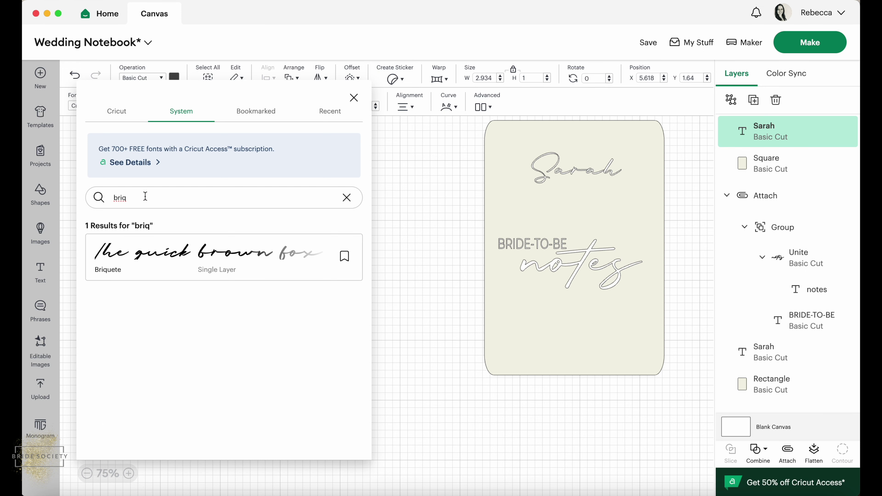
left_click(130, 256)
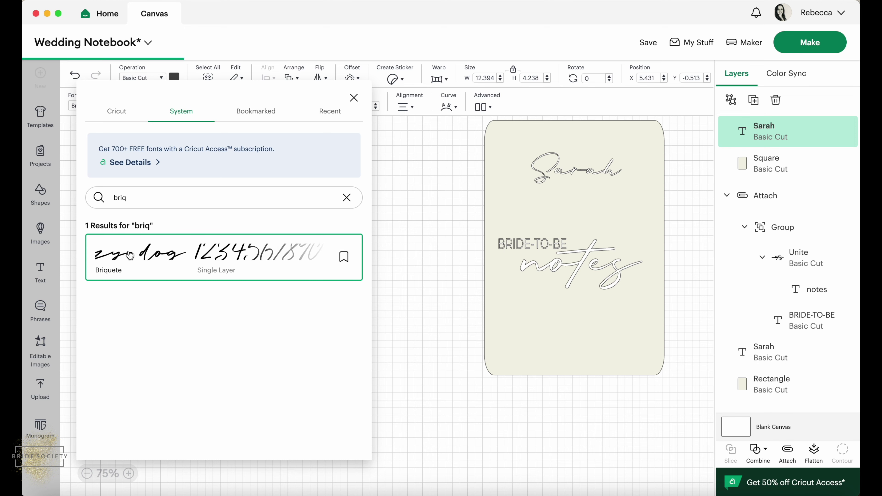
left_click(414, 192)
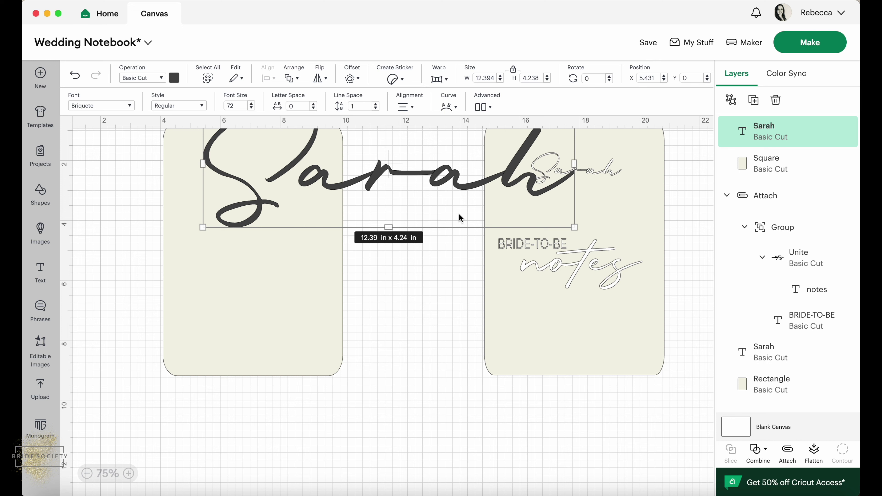
Scale the bride's name down to about 3.12 by 1.07 in and centre it near the upper edge of the new cover.
left_click_drag(459, 215, 459, 216)
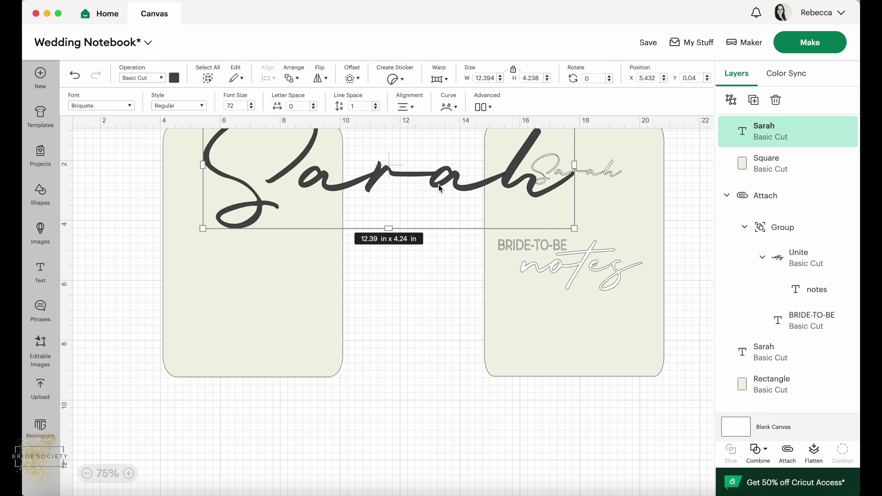
left_click_drag(450, 203, 417, 231)
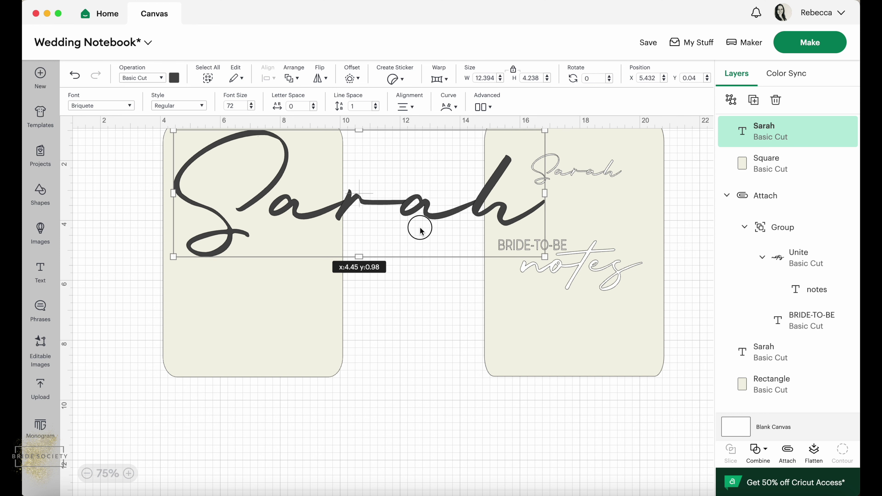
left_click_drag(538, 255, 297, 171)
left_click_drag(245, 157, 260, 167)
left_click_drag(314, 183, 256, 163)
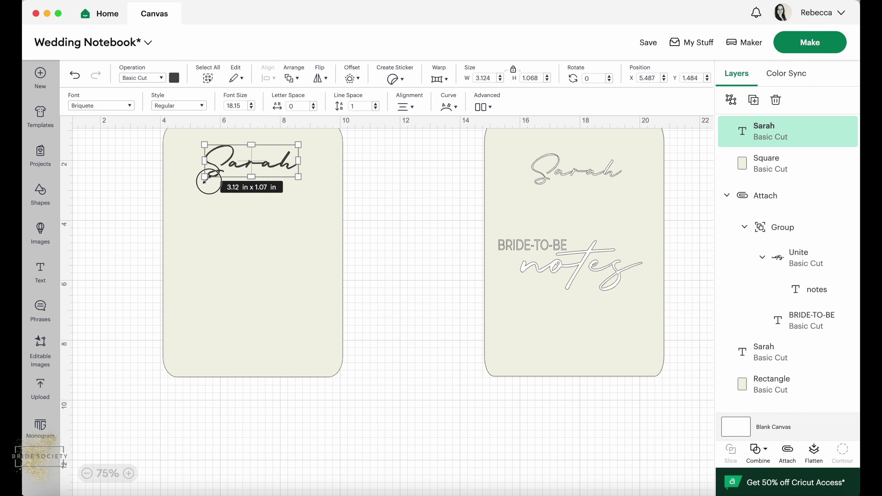
left_click(254, 201)
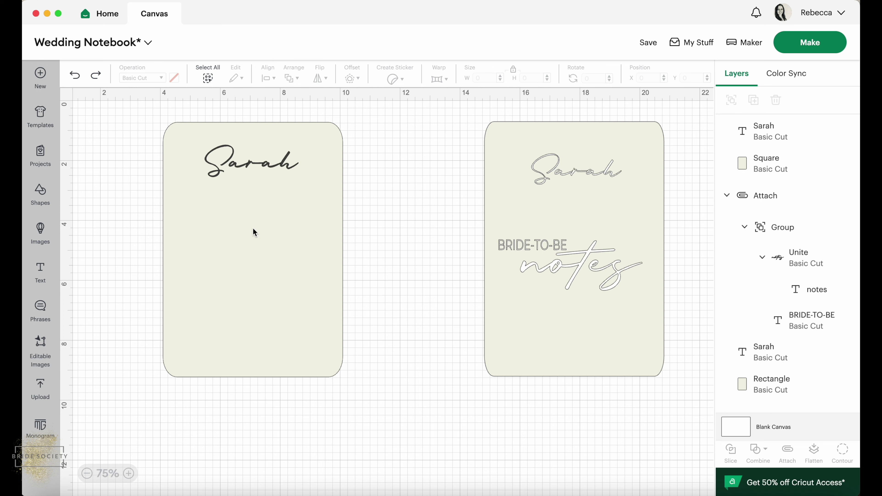
Add a text object reading "notes" in Briquete, scaled to fit within the lower half of the new cover.
left_click(41, 275)
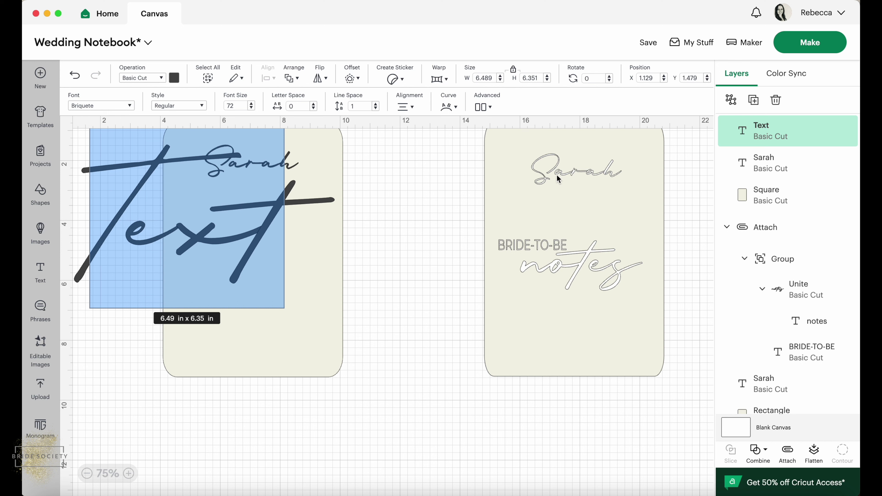
left_click_drag(229, 249, 306, 310)
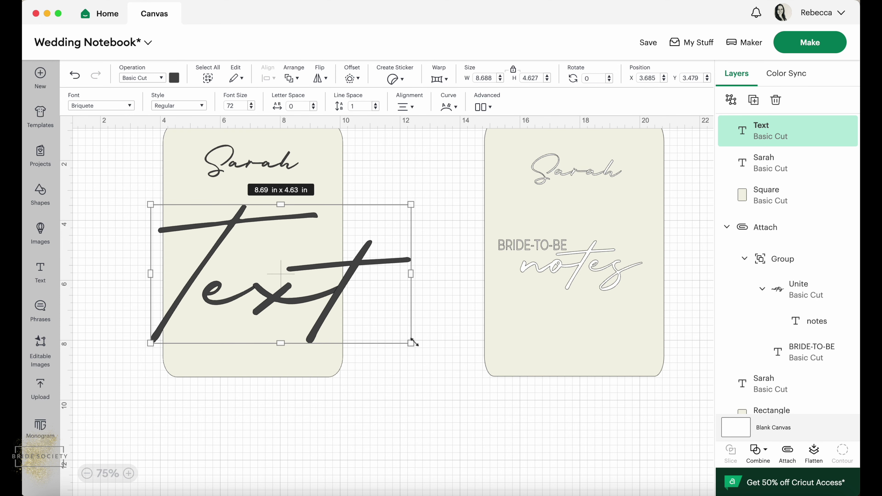
left_click_drag(412, 339, 278, 282)
left_click_drag(222, 247, 258, 291)
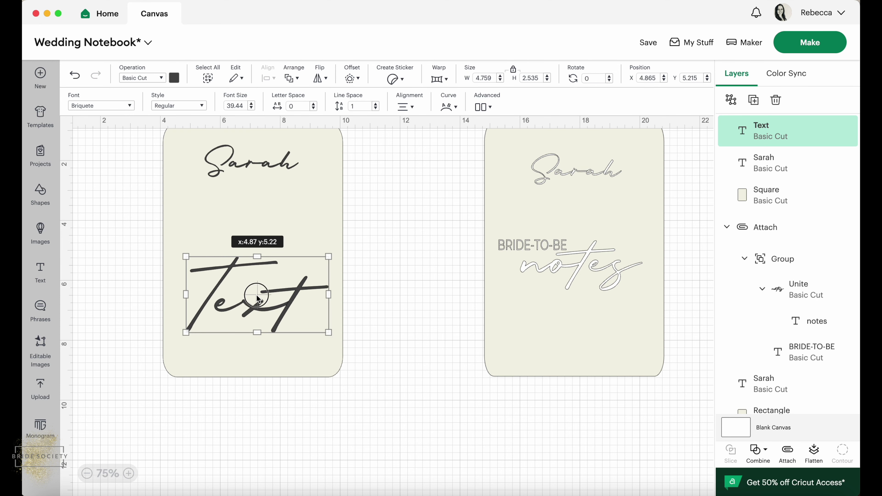
double_click(257, 294)
type("notes")
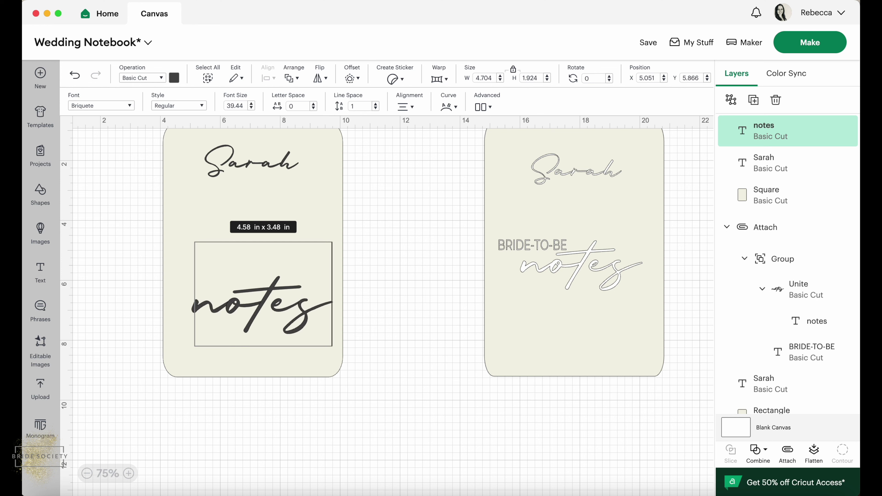
Scale the "notes" text to about 4.19 by 1.71 in and position it around the middle of the new cover.
left_click_drag(256, 298, 257, 282)
left_click_drag(161, 244, 175, 252)
left_click_drag(196, 271, 196, 270)
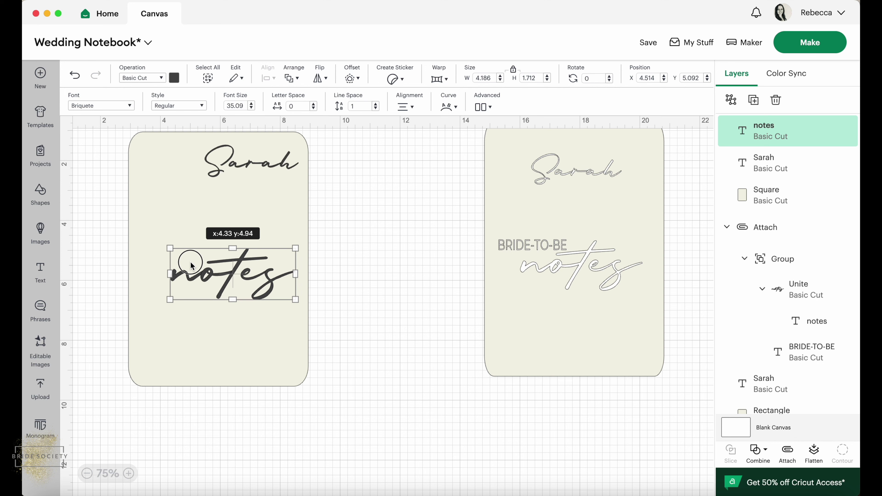
Add another text object reading "BRIDE-TO-BE".
left_click(41, 271)
type("BRIDE")
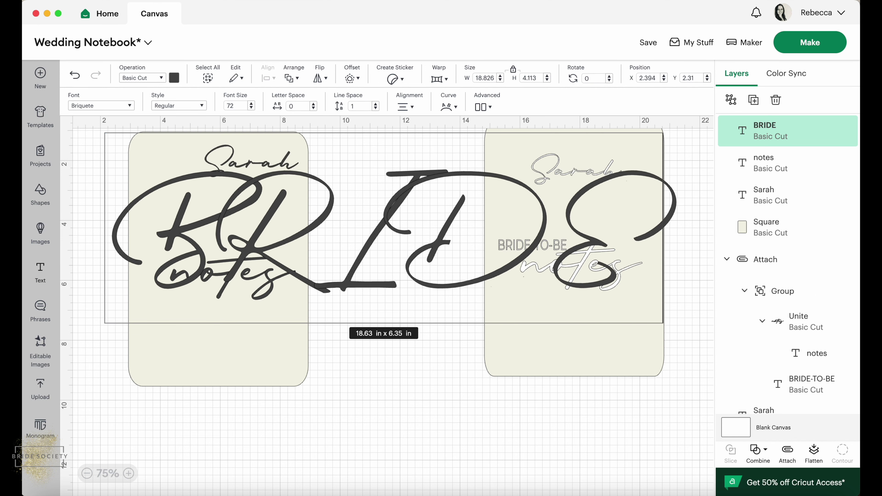
type("-TO-BE")
Change the "BRIDE-TO-BE" text to the system font Montserrat.
left_click(101, 105)
type("briq")
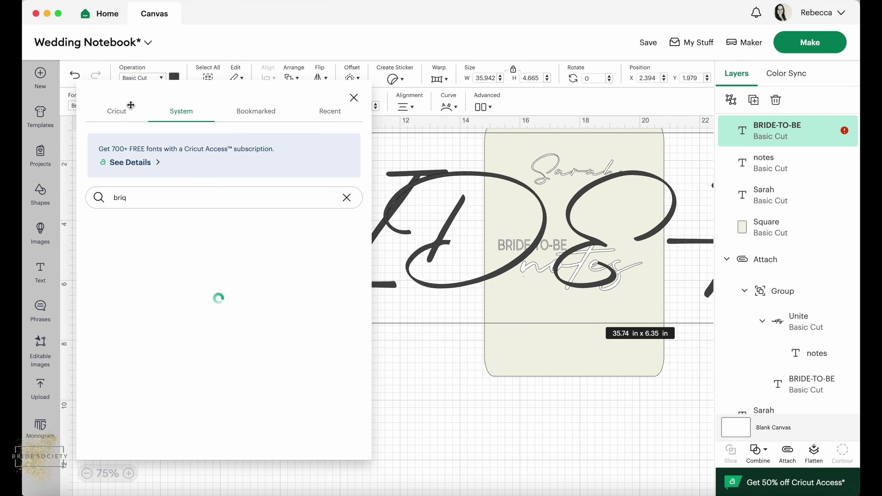
left_click(347, 197)
type("MONT")
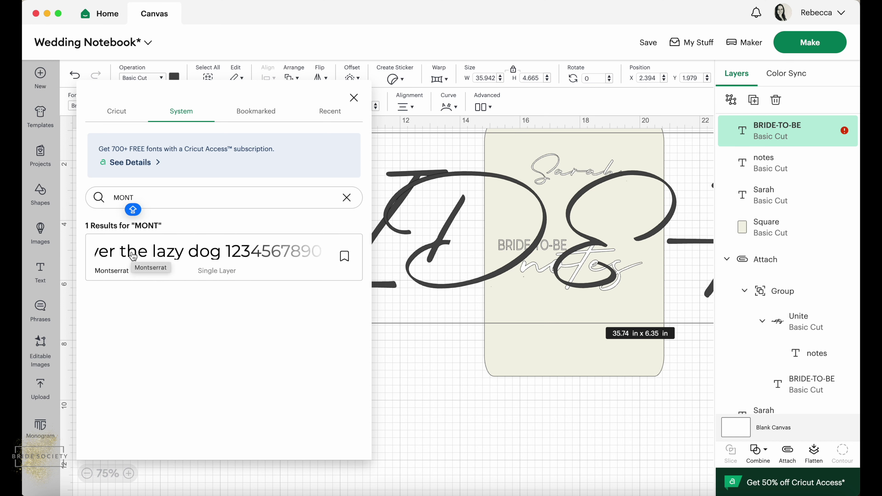
left_click(149, 253)
left_click(417, 240)
left_click(348, 250)
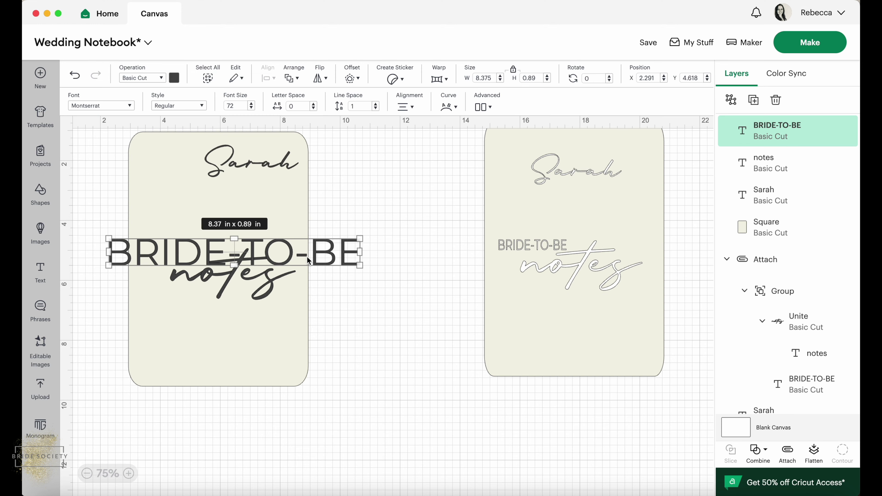
Scale "BRIDE-TO-BE" down to about 2.89 by 0.31 in and place it just above the start of "notes".
left_click_drag(363, 241, 195, 265)
left_click_drag(140, 262, 173, 249)
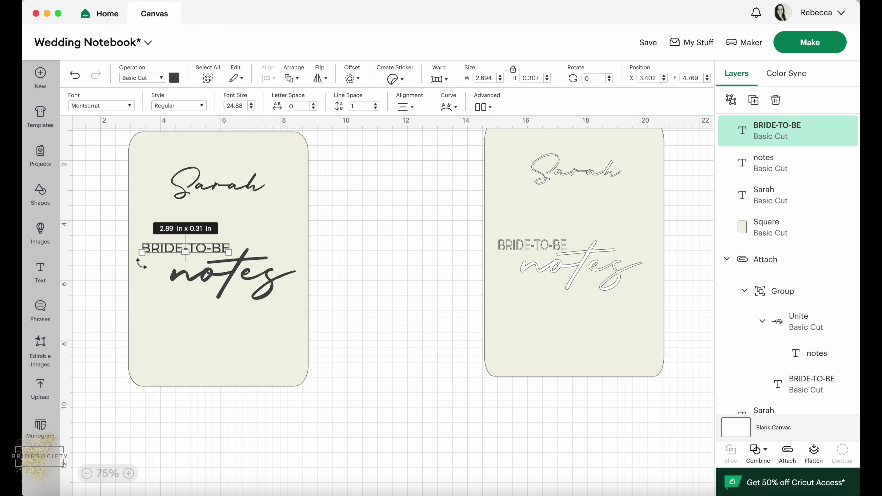
left_click(141, 272)
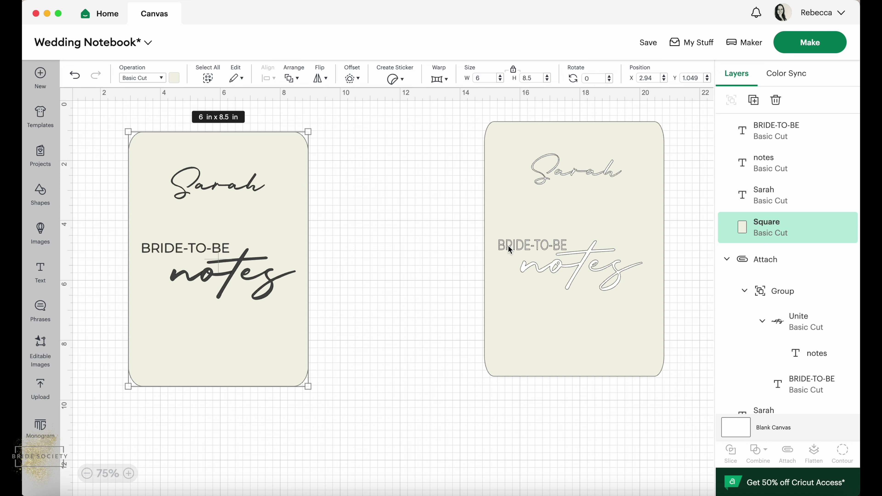
Unlock the proportions of the new "BRIDE-TO-BE" text and set its size to 2.8 in wide by 0.4 in high.
left_click(185, 250)
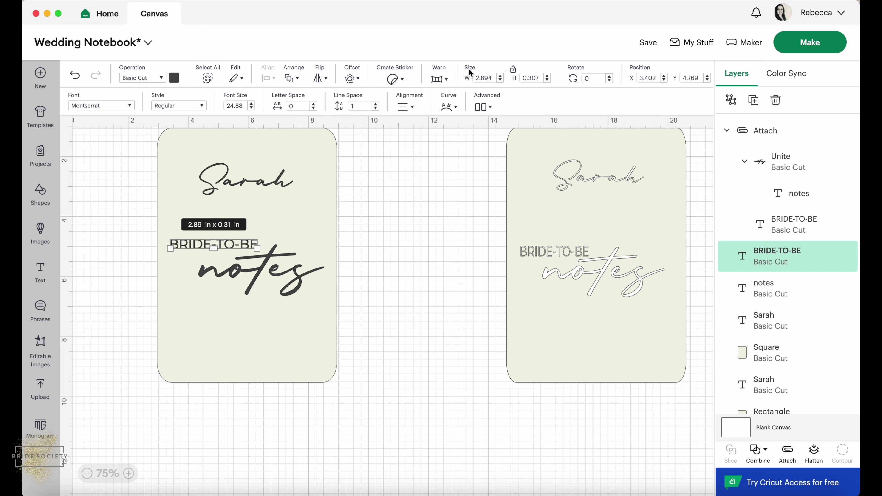
left_click(512, 69)
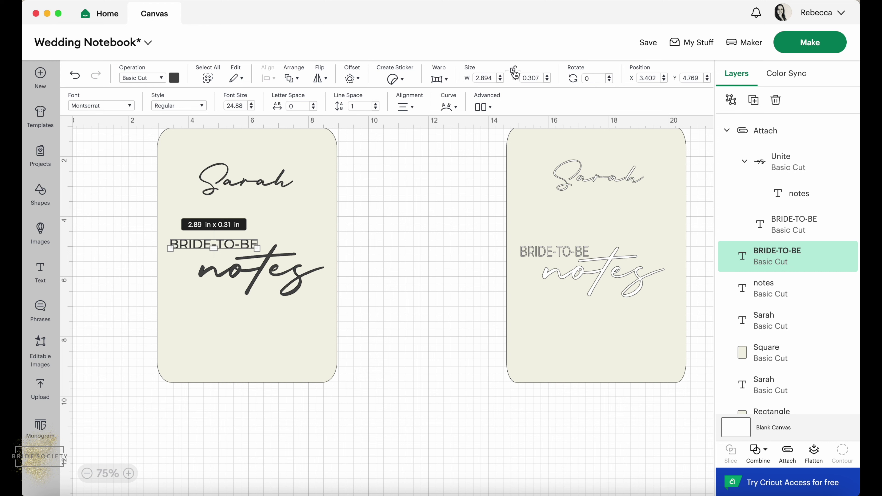
left_click(500, 76)
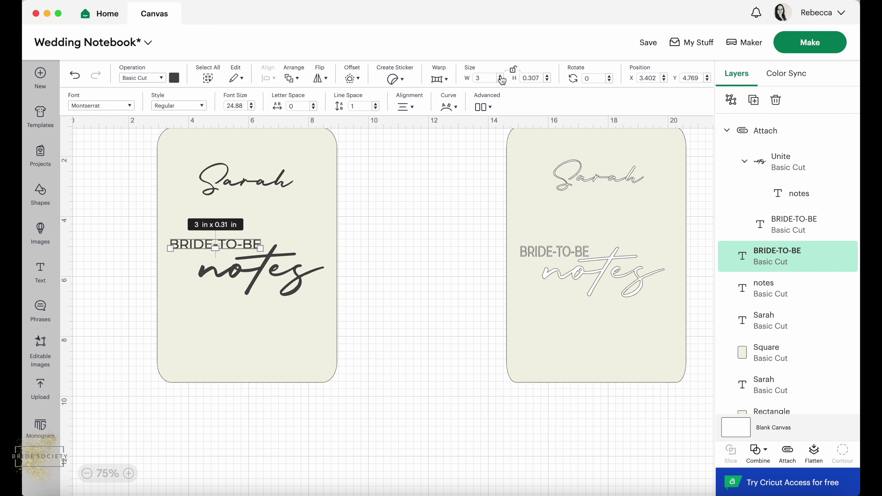
left_click(547, 79)
left_click(547, 76)
left_click(547, 77)
left_click(500, 80)
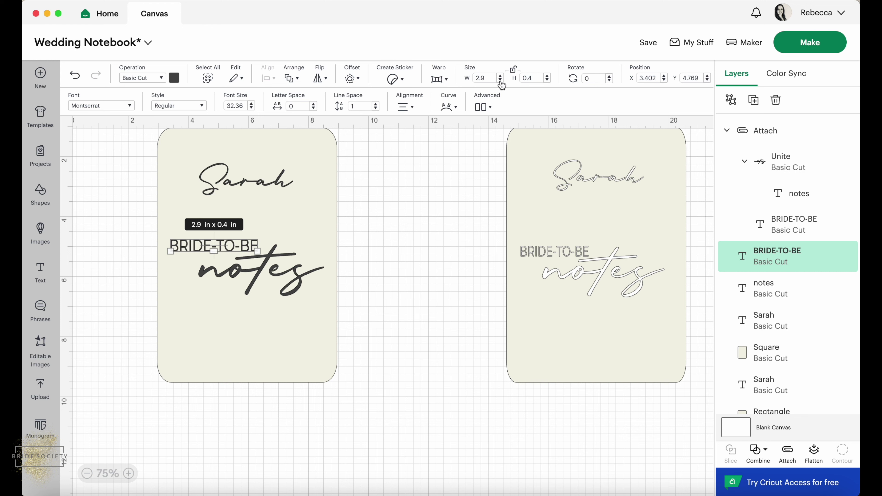
left_click(500, 81)
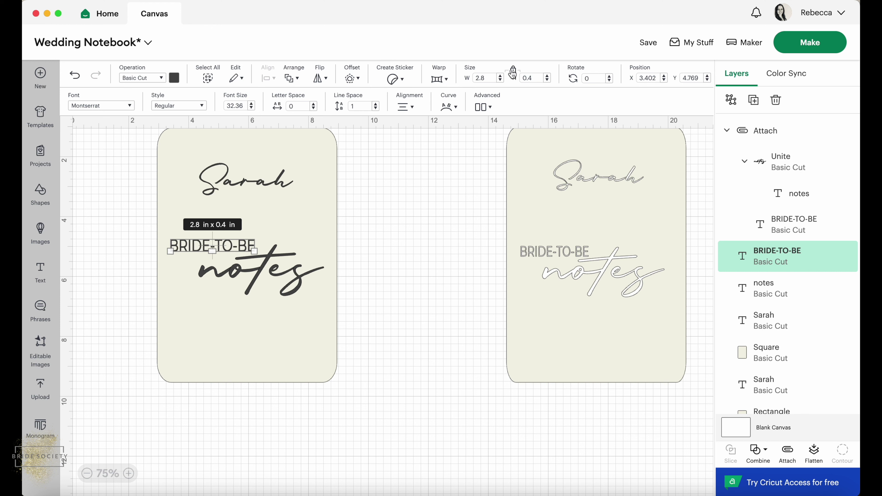
Change the colour of the bride's name and the "notes" text on the new cover to white.
key("super+z")
left_click(272, 209)
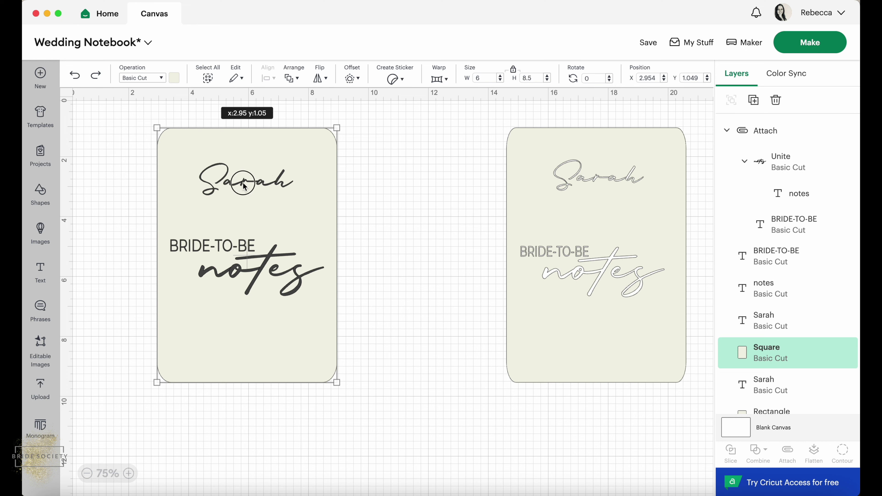
left_click(232, 186)
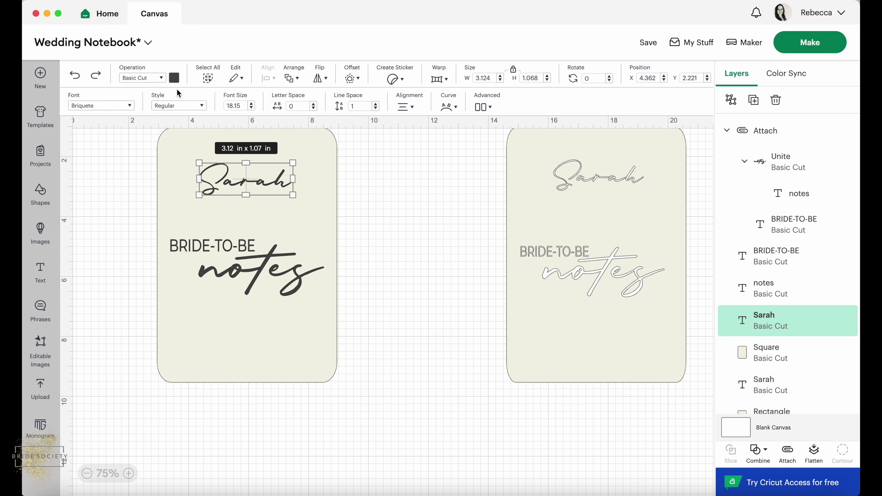
left_click(174, 78)
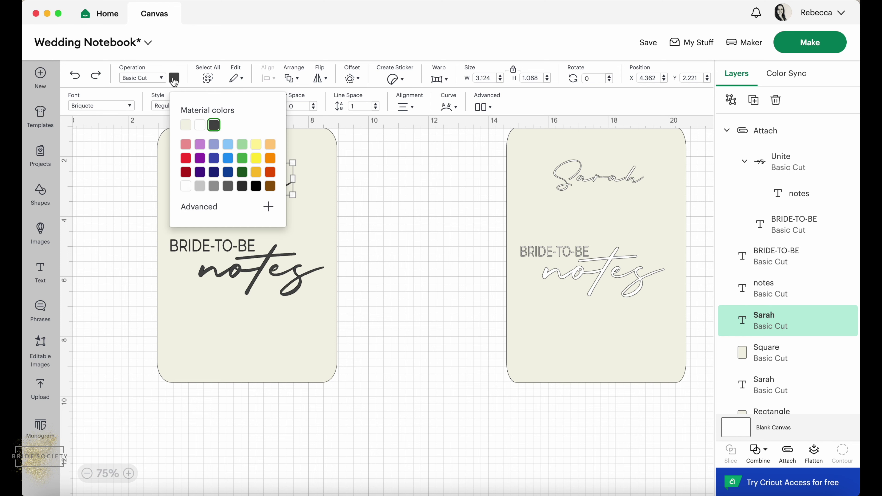
left_click(205, 127)
key("Tab")
left_click(205, 127)
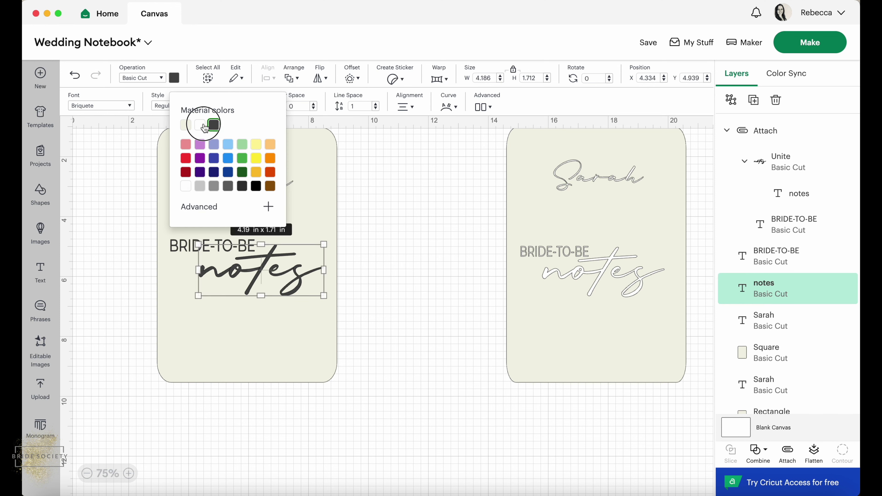
Change the colour of the "BRIDE-TO-BE" text on the new cover to white.
left_click(187, 245)
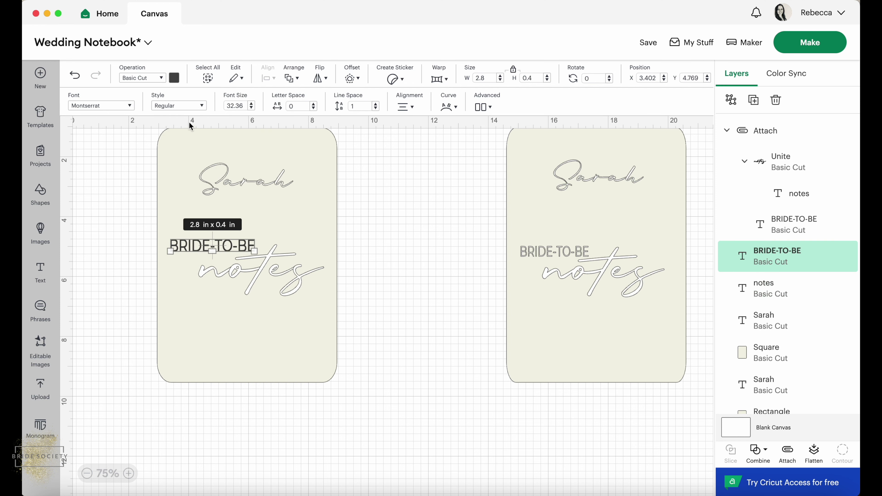
left_click(175, 78)
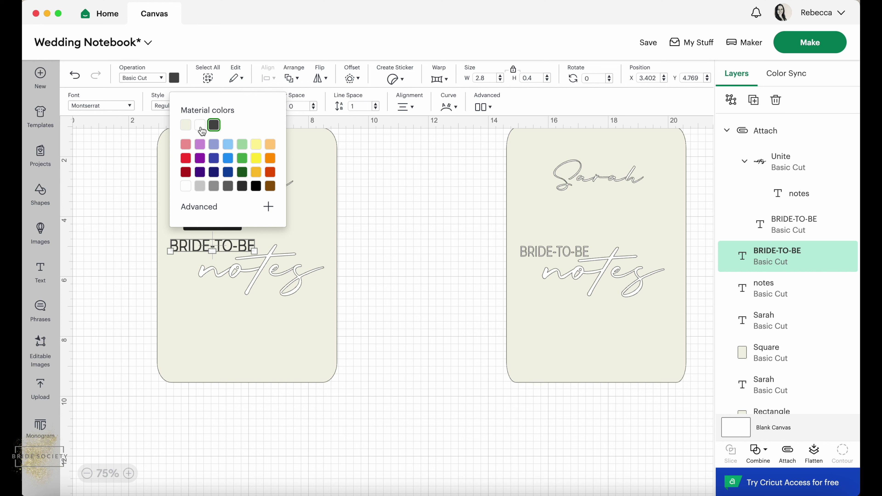
left_click(203, 131)
left_click(383, 218)
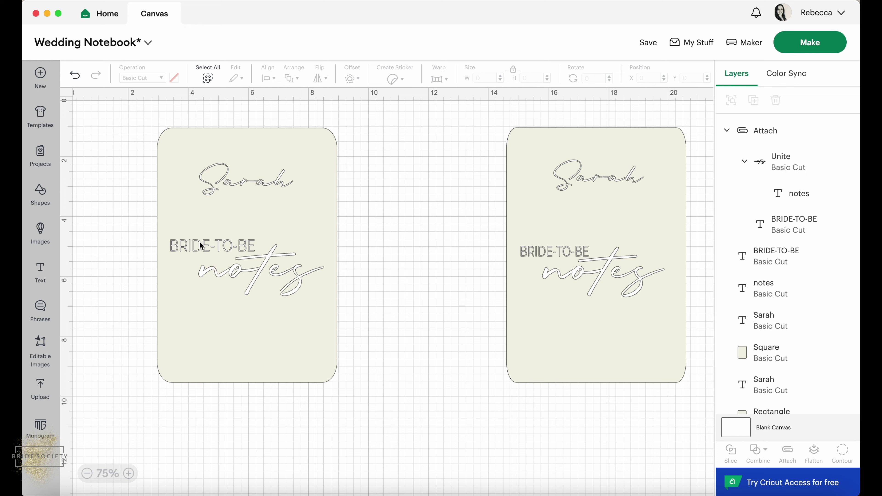
Try red as the material colour of the bride's name on the new cover, and undo it.
left_click(232, 184)
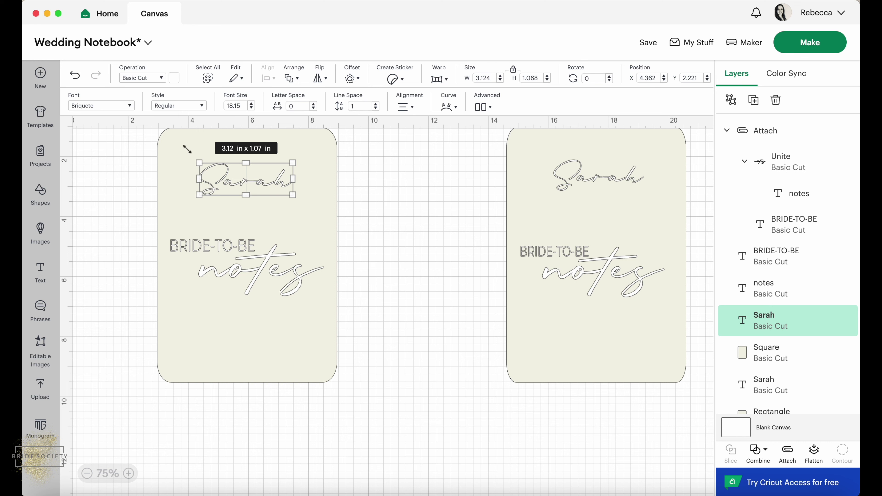
left_click(174, 77)
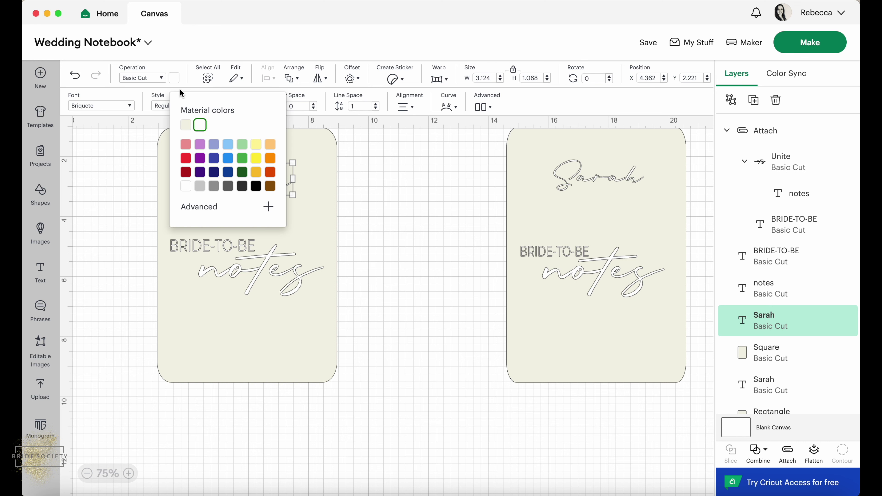
left_click(186, 158)
left_click(366, 184)
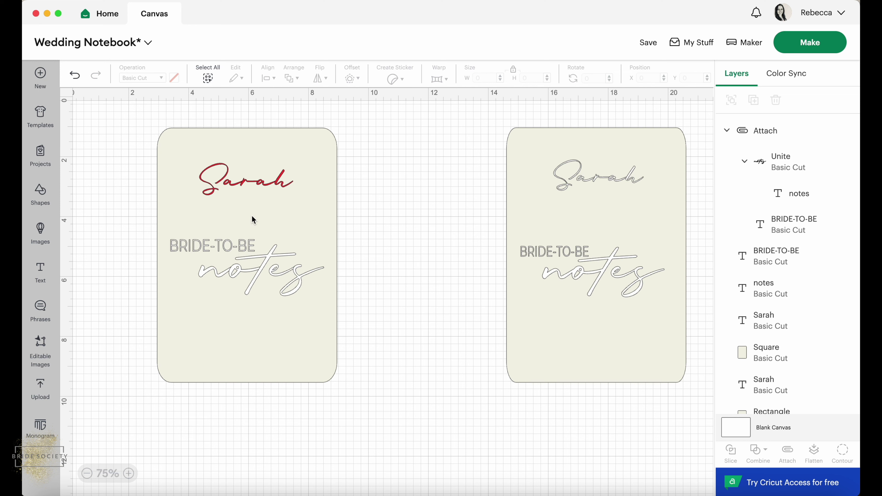
left_click(260, 188)
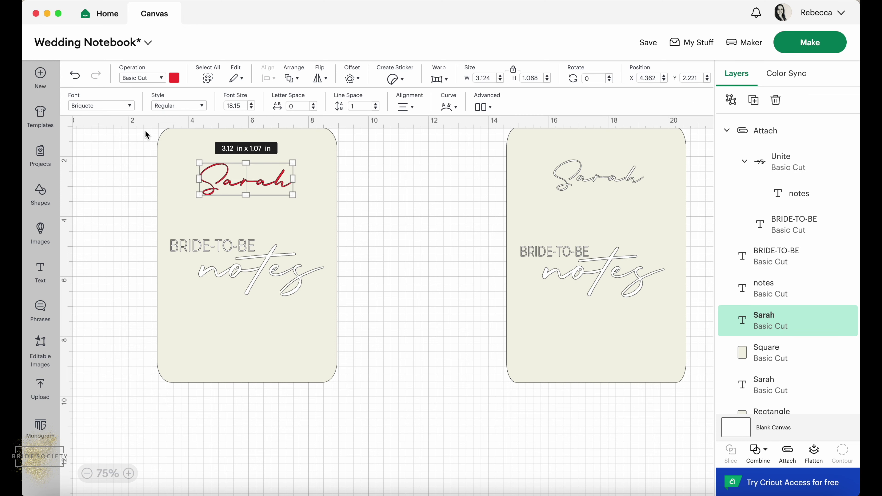
left_click(74, 75)
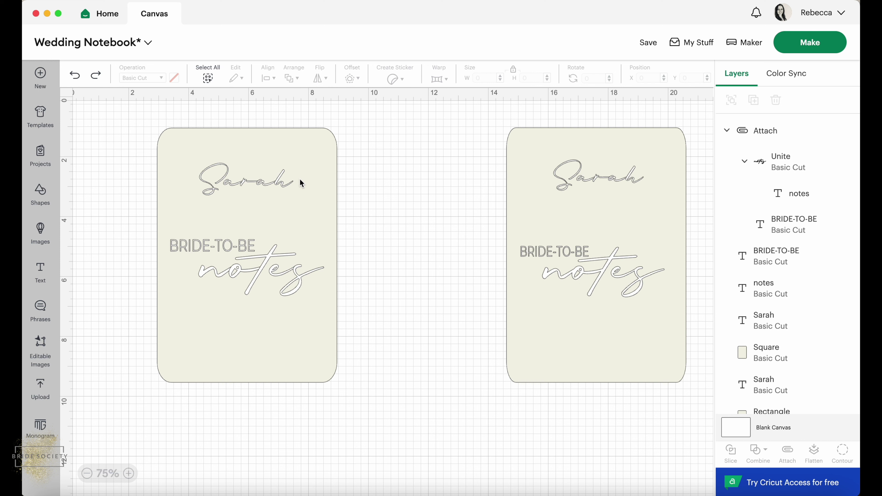
Combine the overlapping script letters of the bride's name on the new cover with Unite.
left_click(263, 206)
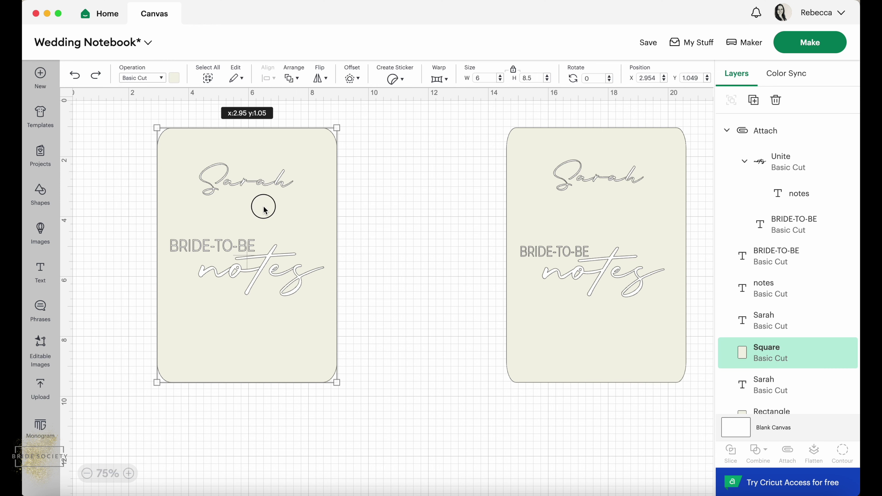
left_click(132, 474)
left_click(134, 473)
left_click(134, 473)
scroll(166, 345, "left", 5)
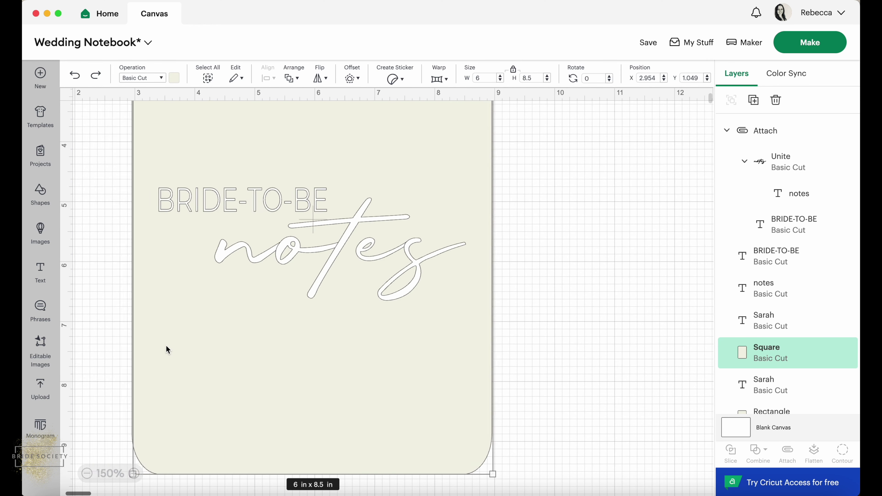
scroll(166, 346, "up", 5)
scroll(166, 345, "down", 2)
left_click(134, 473)
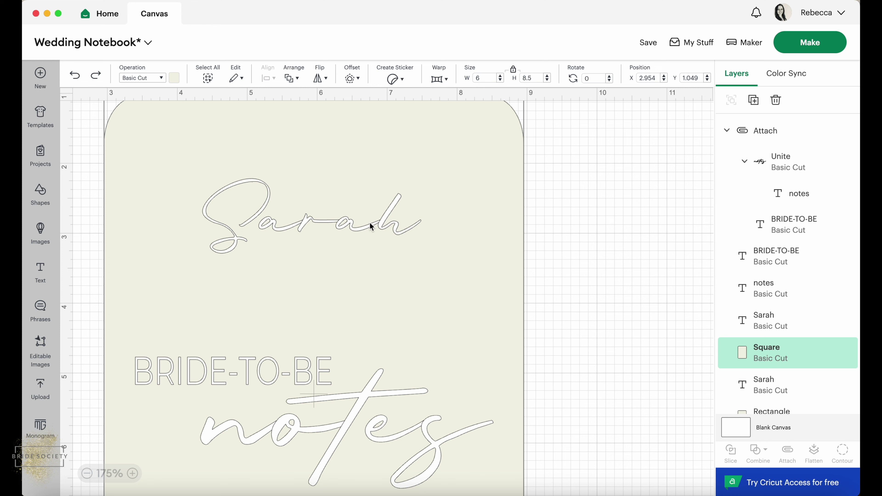
left_click(399, 198)
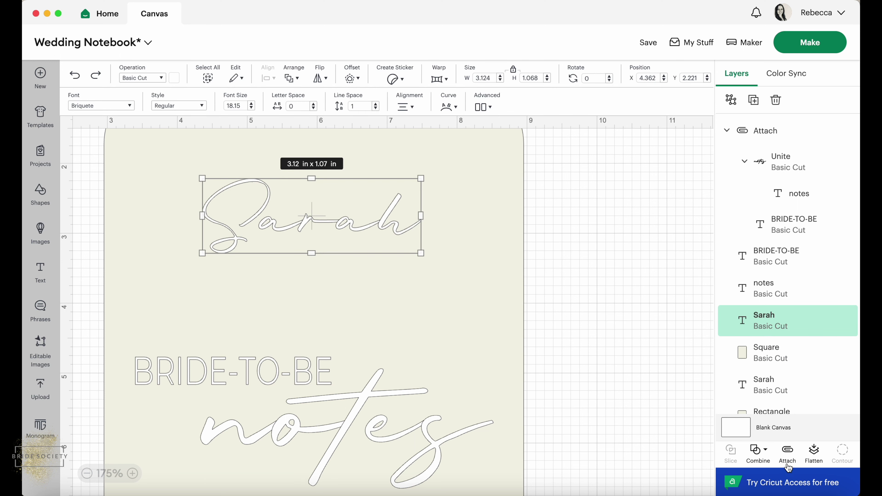
left_click(763, 453)
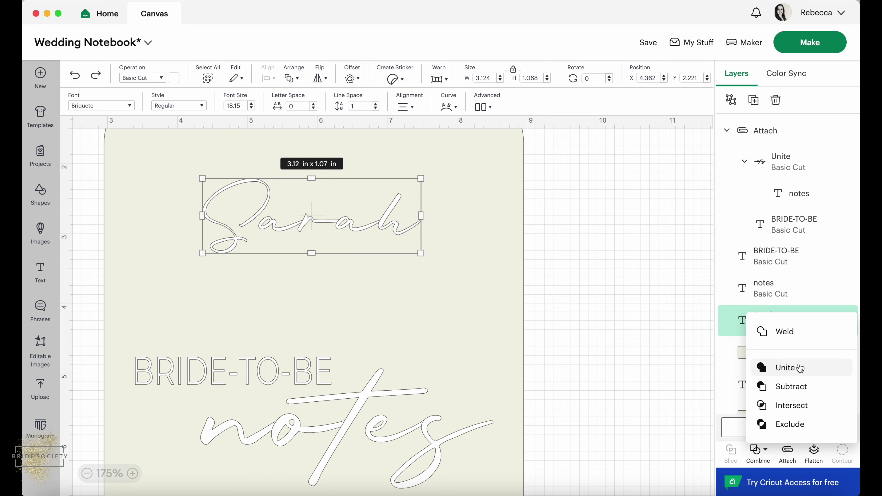
left_click(813, 367)
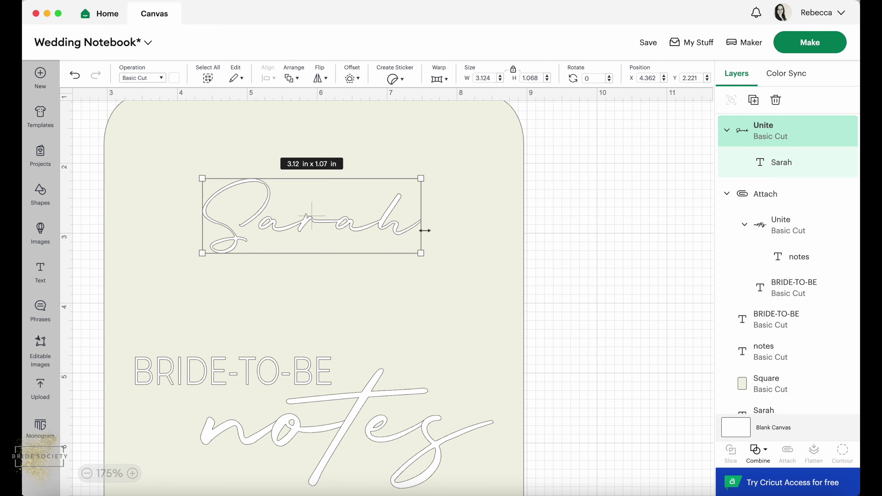
Combine the overlapping letters of the new "notes" text with Unite.
left_click(358, 398)
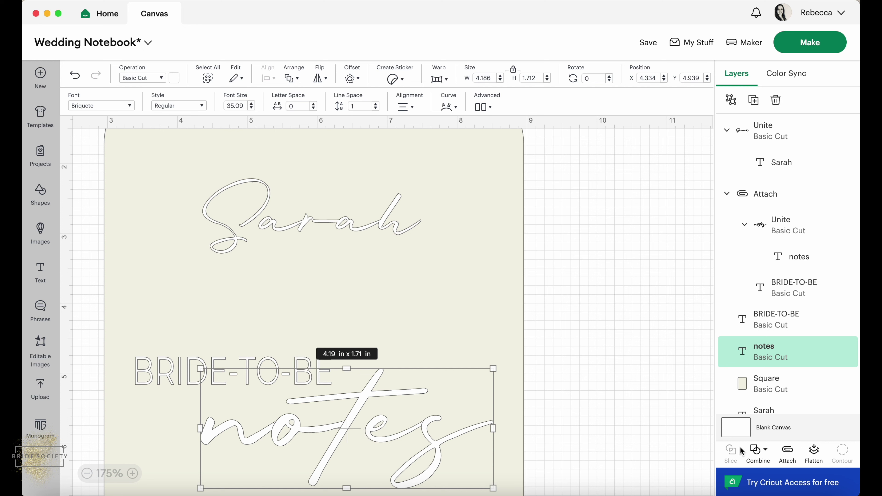
left_click(761, 451)
left_click(783, 372)
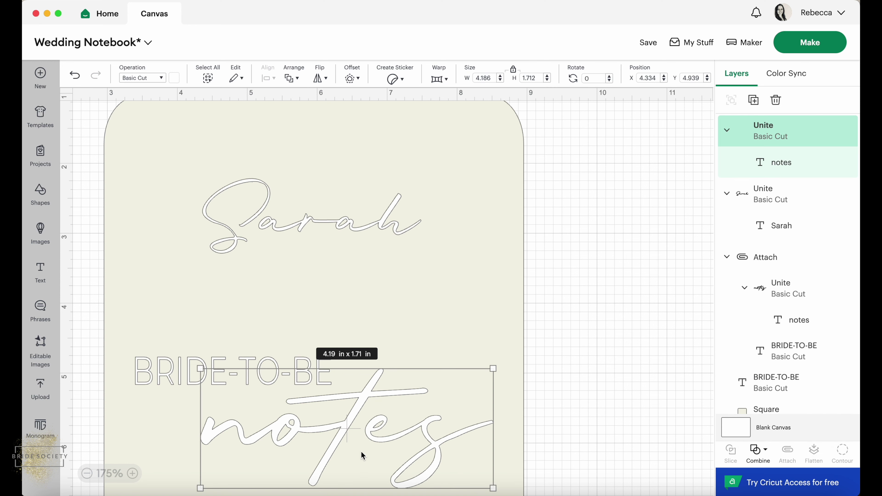
Select the "BRIDE-TO-BE" text above "notes" on the new cover.
left_click(156, 374)
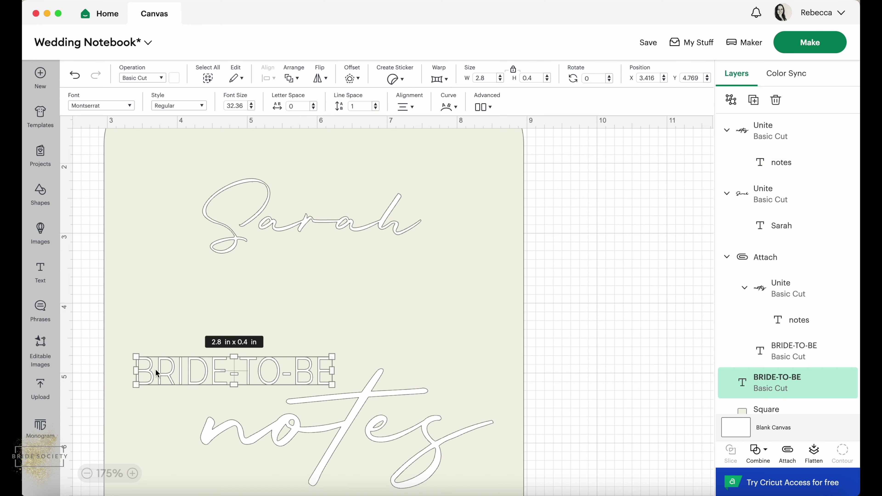